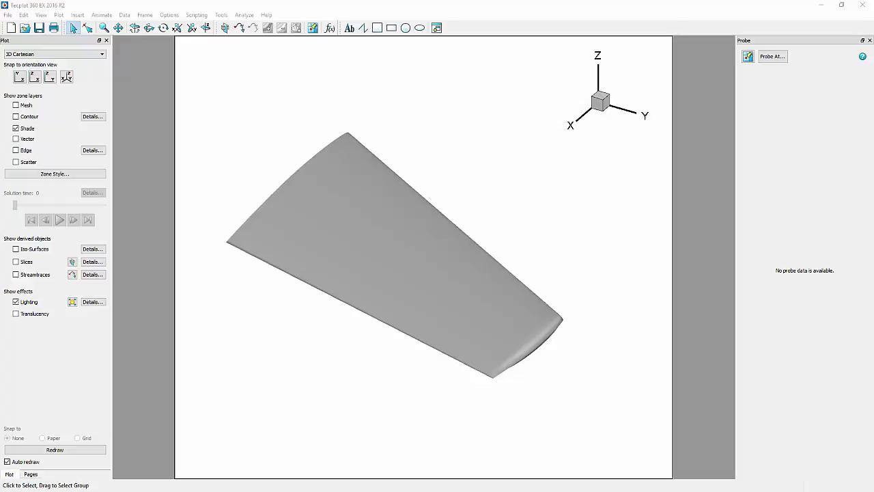
- Set the FluidVolume zone's surfaces to Exposed cell faces in Zone Style
click(39, 173)
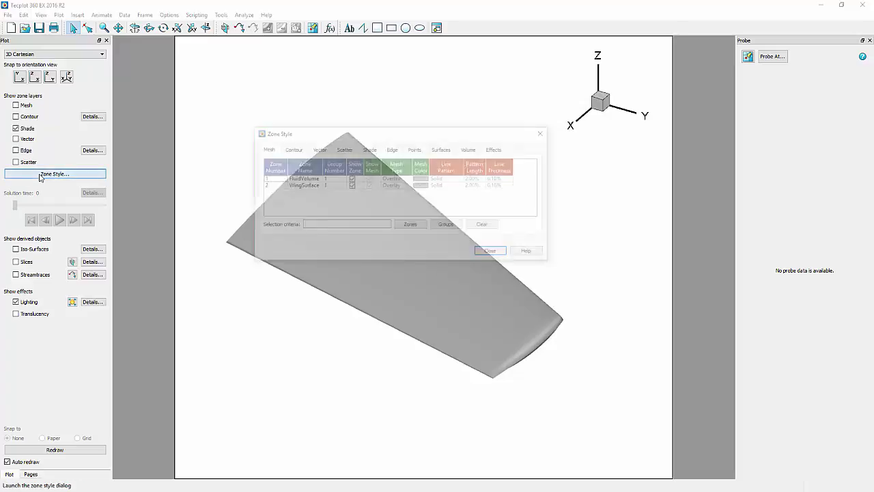
click(441, 149)
click(401, 181)
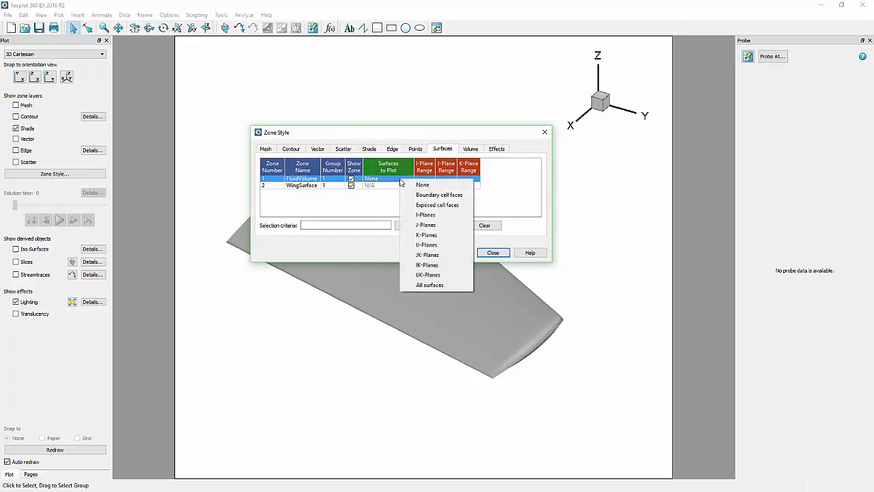
click(412, 204)
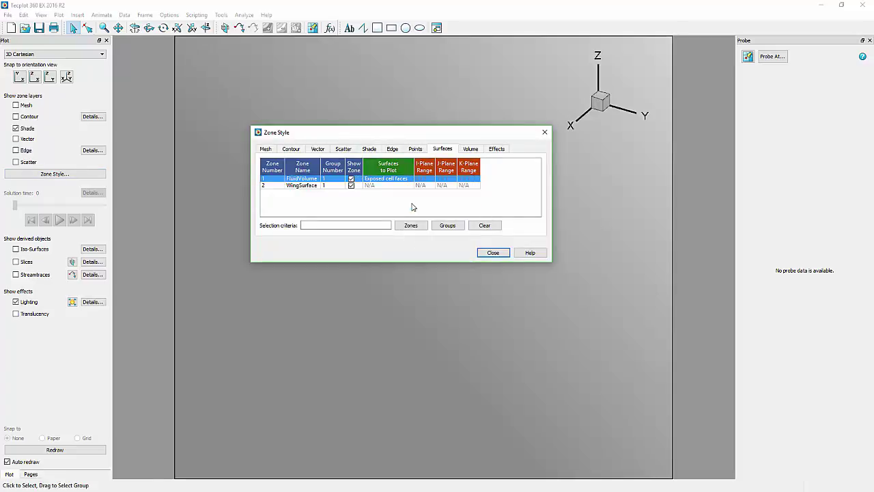
click(492, 252)
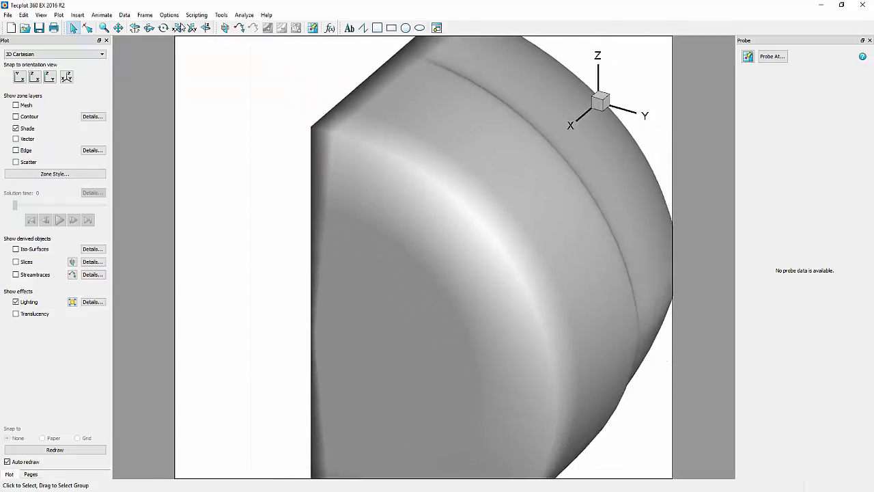
- Rotate around the fluid volume and probe a surface point for Density, Temperature and Mach
click(206, 27)
drag(566, 246, 387, 229)
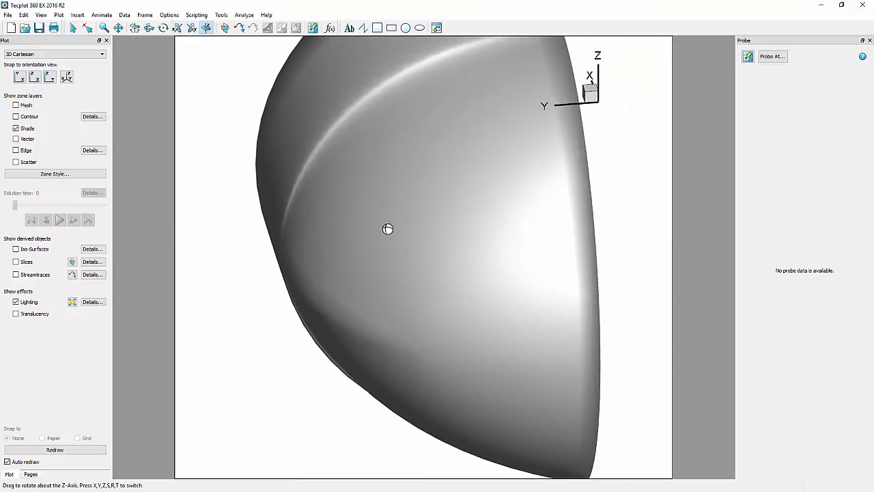
click(748, 56)
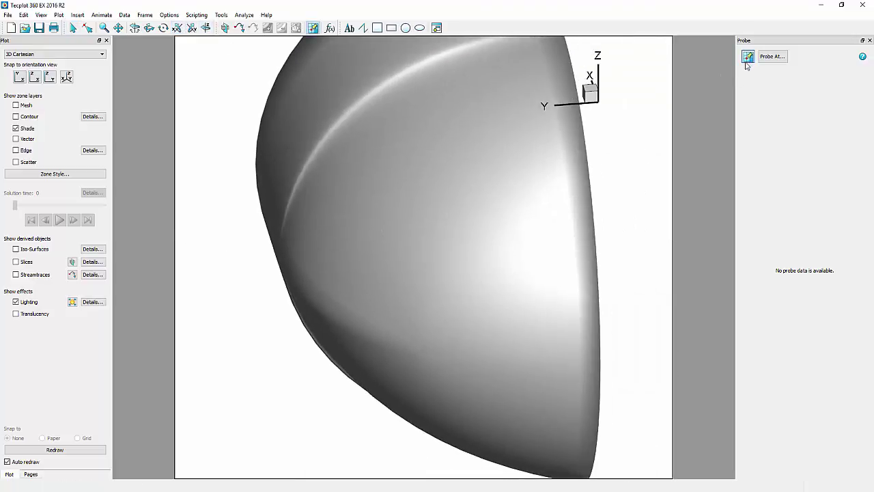
click(591, 403)
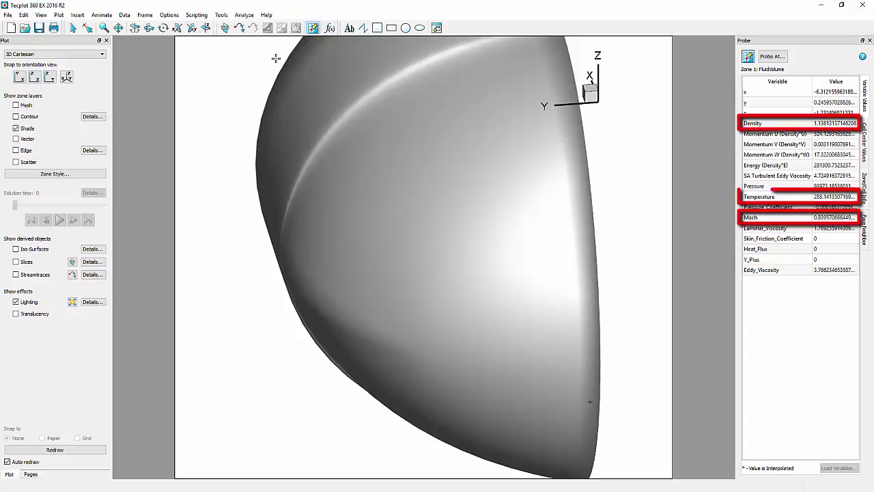
- Enter reference values of Mach 0.84, density 1.14 and temperature 288 instead of sound speed
click(244, 15)
click(266, 35)
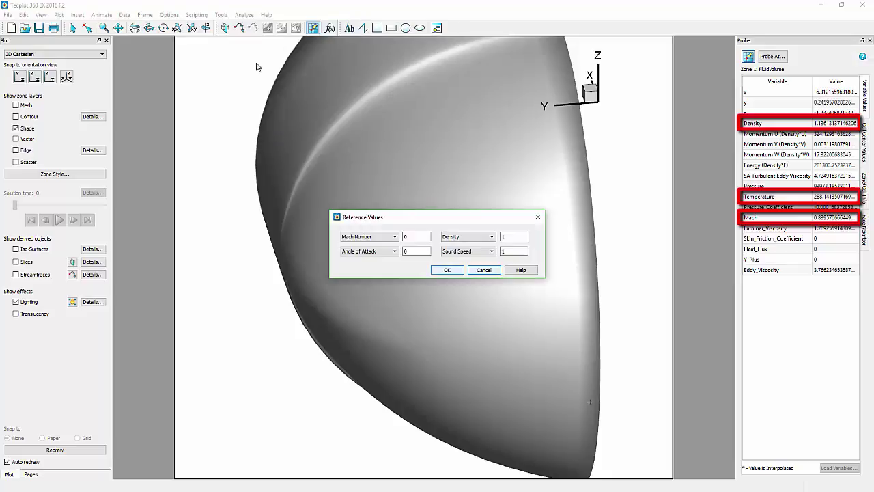
click(420, 236)
text(0.84)
click(516, 237)
text(14)
click(492, 251)
click(465, 264)
key(Tab)
text(2)
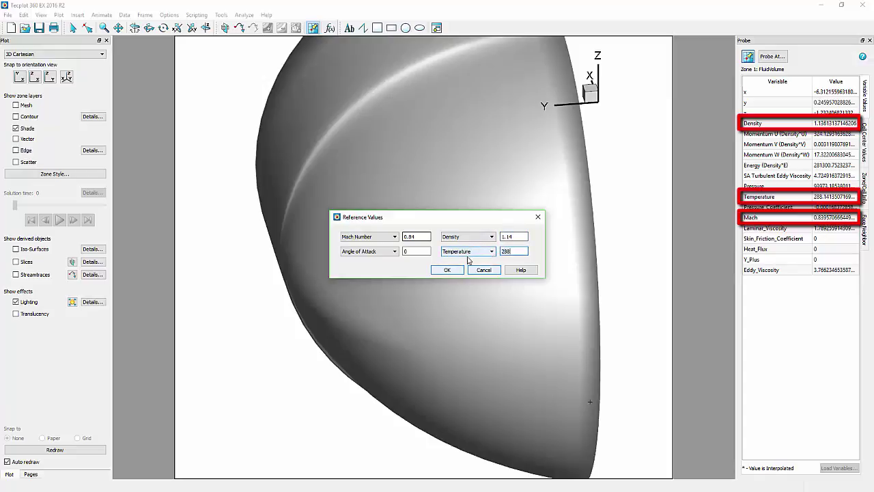
click(448, 270)
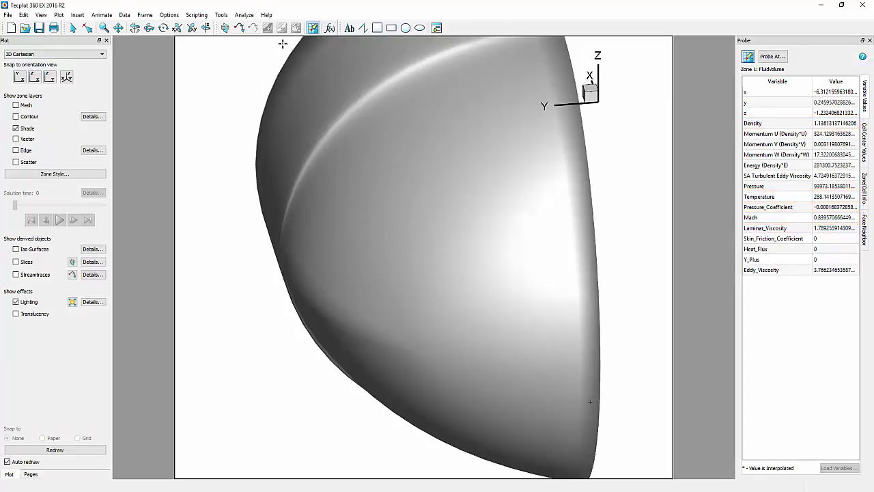
- Give the fluid a Gas Constant of 287 and take viscosity from the Eddy_Viscosity variable
click(244, 15)
click(259, 26)
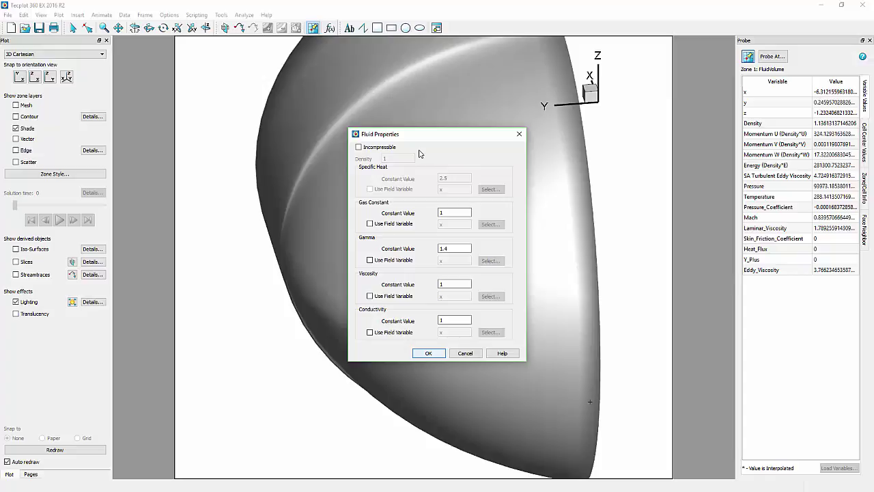
double_click(448, 213)
text(287)
click(370, 296)
click(482, 298)
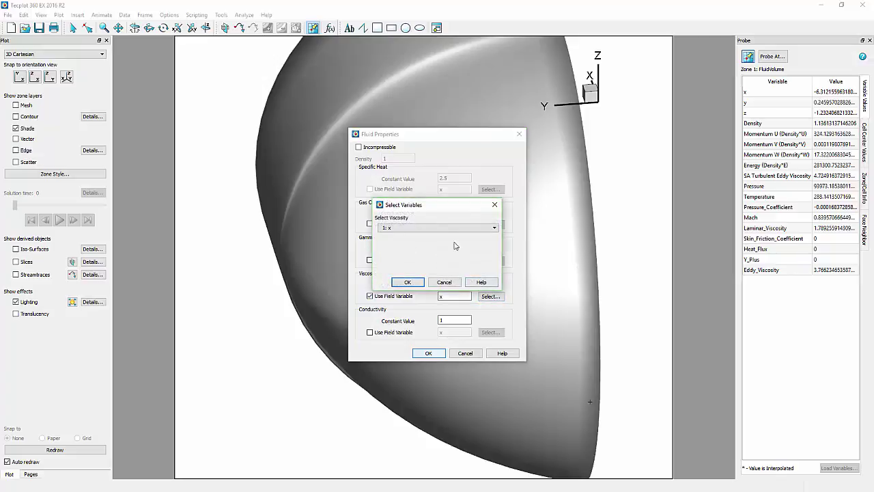
click(465, 227)
scroll(421, 272, down, 3)
click(410, 288)
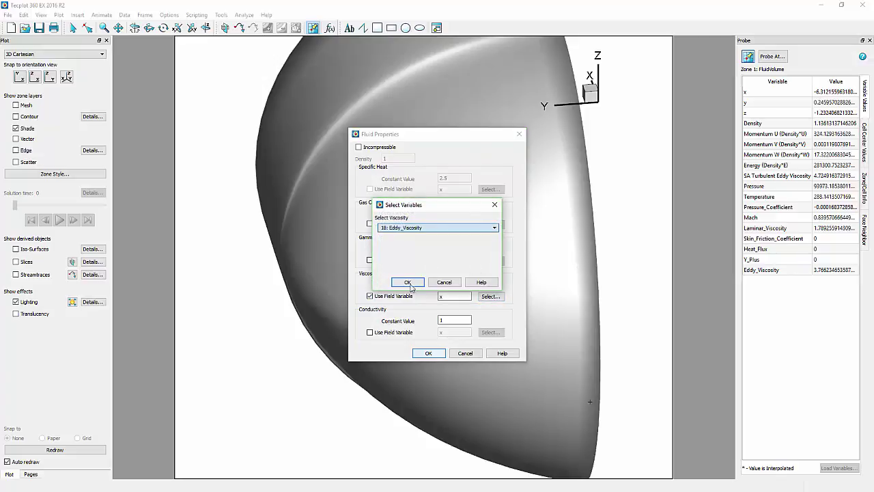
click(413, 285)
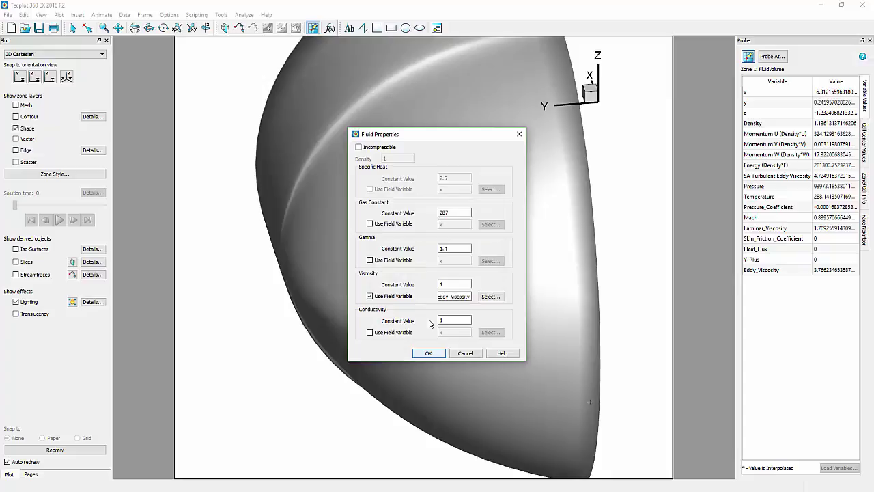
click(429, 353)
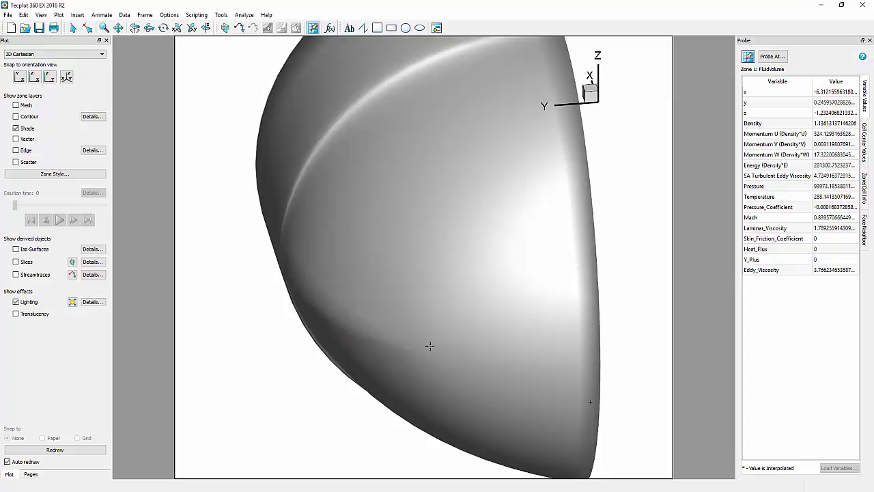
- Set the convection variables to Momentum U, V and W (Density*U/V/W)
click(244, 14)
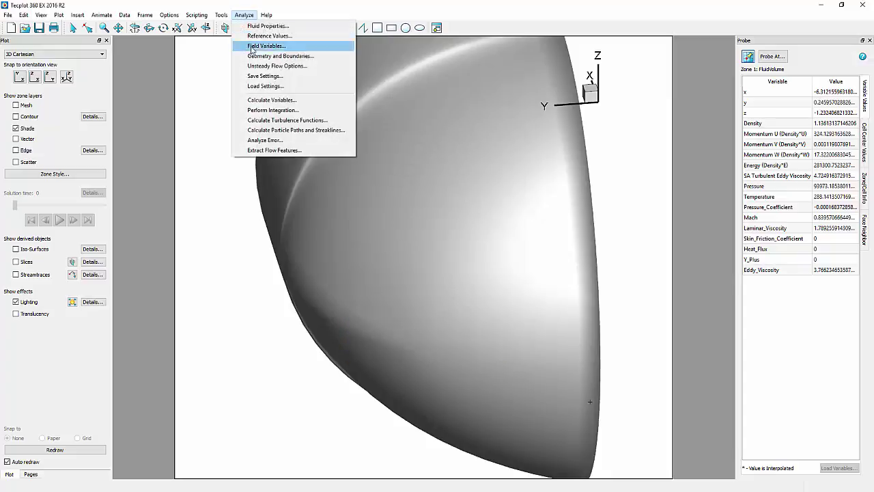
click(251, 46)
click(518, 211)
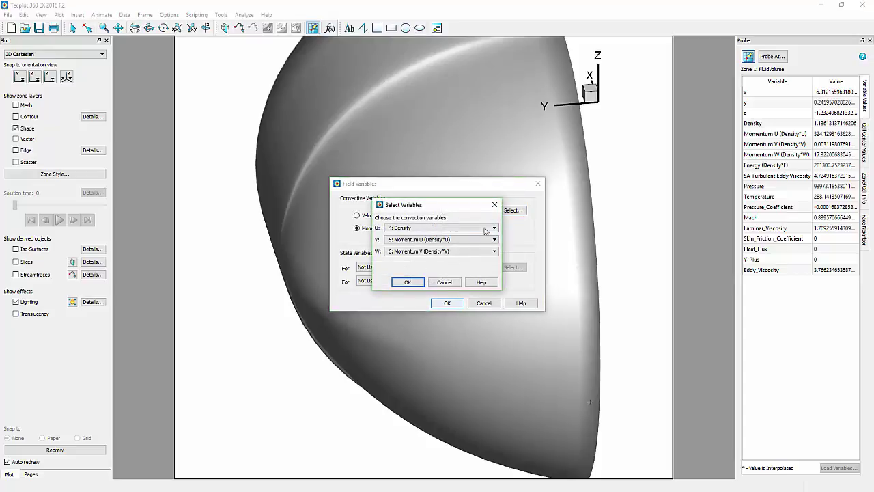
click(483, 232)
click(451, 259)
click(464, 239)
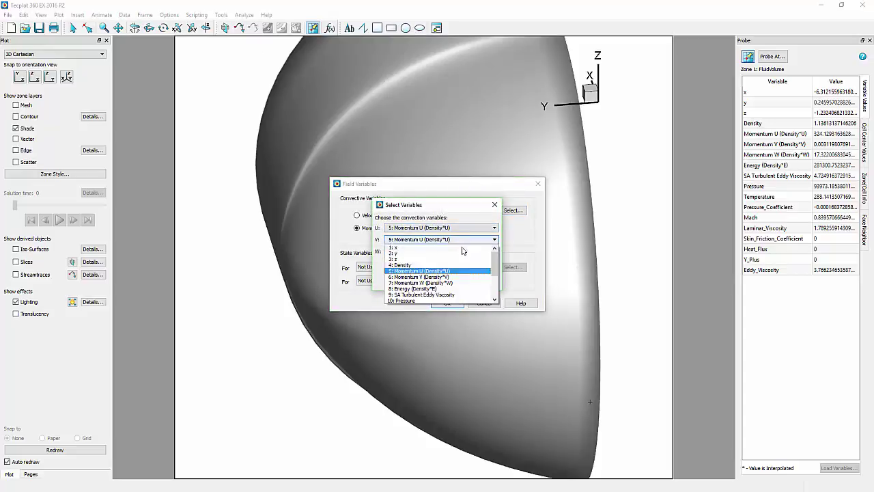
click(462, 277)
click(463, 251)
click(452, 289)
click(408, 282)
- Use Density and Stagnation Energy as state variables, mapped to 4: Density and 8: Energy (Density*E)
click(383, 267)
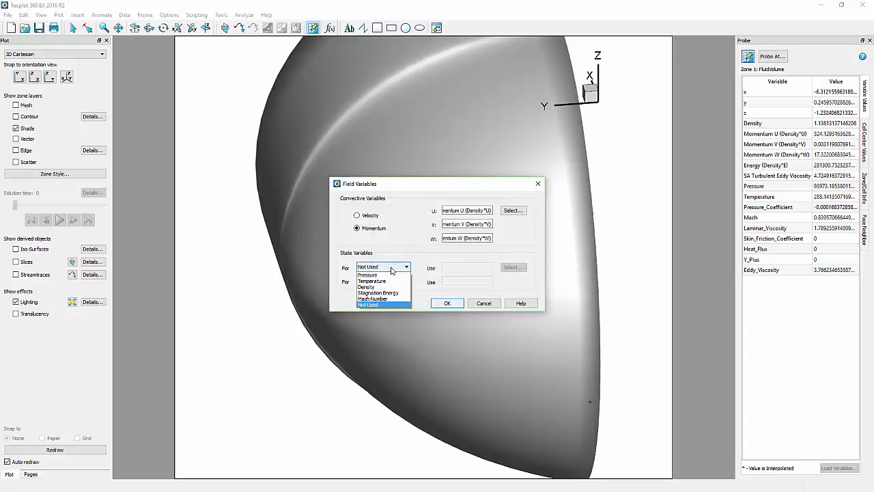
click(379, 287)
click(383, 281)
click(393, 306)
click(513, 268)
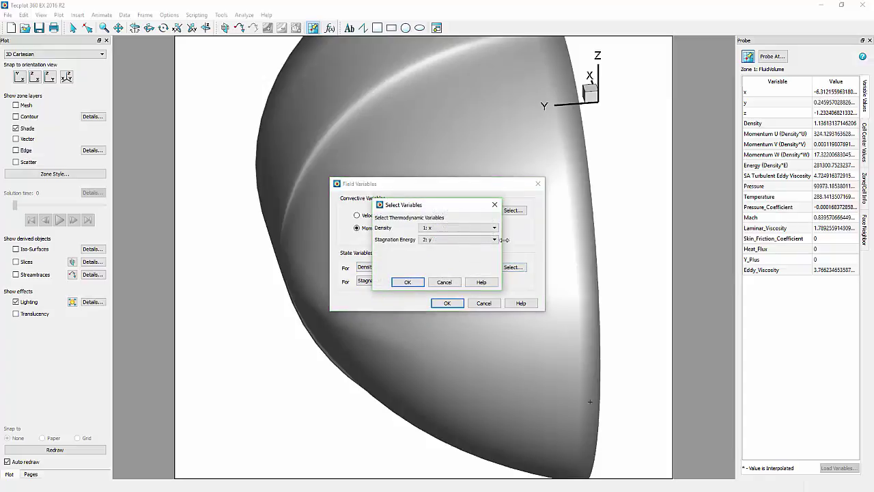
click(493, 227)
click(482, 244)
click(483, 244)
click(450, 298)
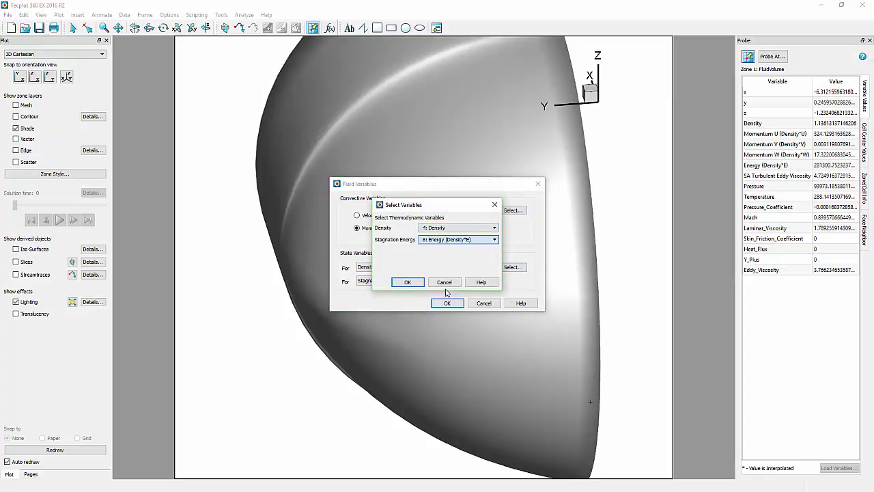
click(410, 282)
click(447, 302)
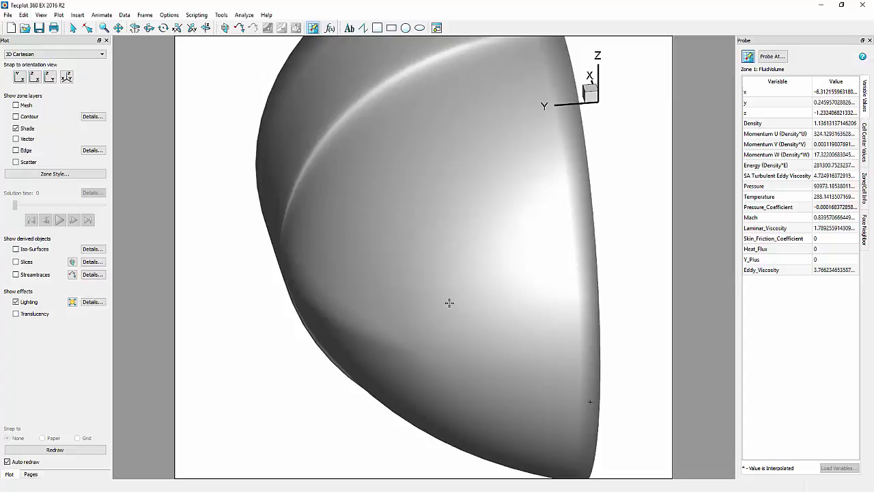
- Save the CFD analyzer settings to the file cfdsettings
click(244, 15)
click(257, 75)
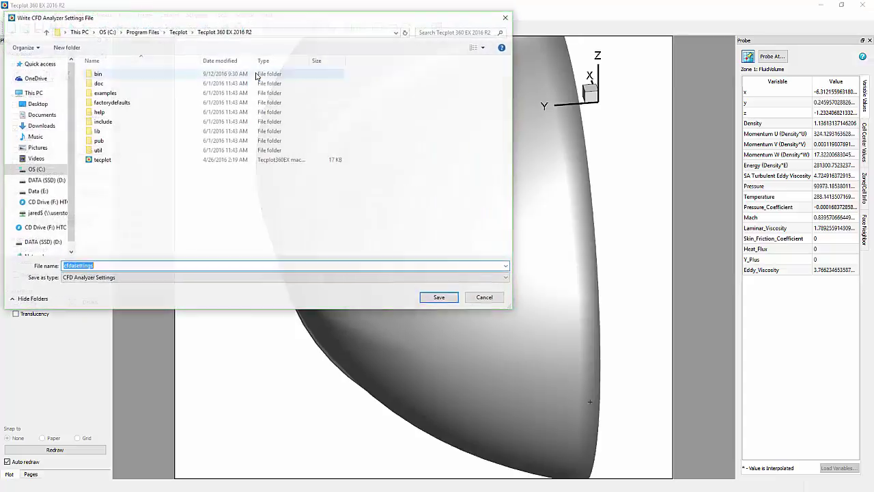
click(431, 301)
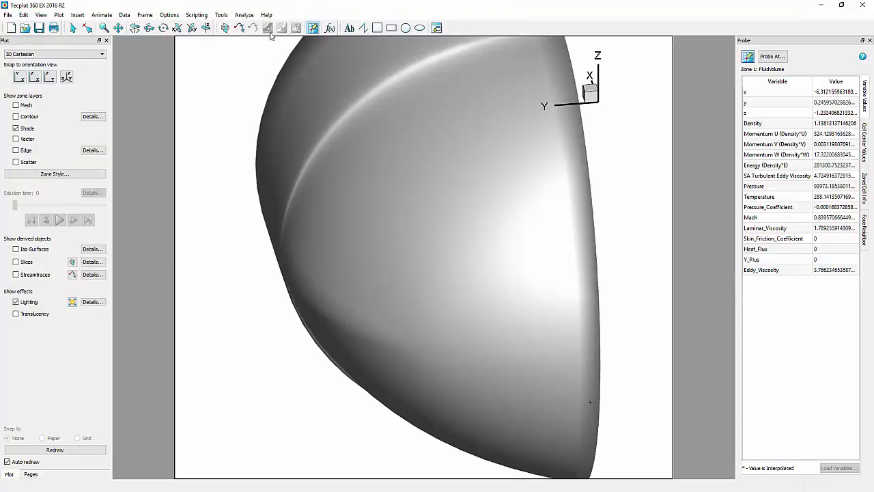
- Calculate Velocity (vector) on demand at the nodes, then close the Calculate dialog
click(250, 16)
click(272, 100)
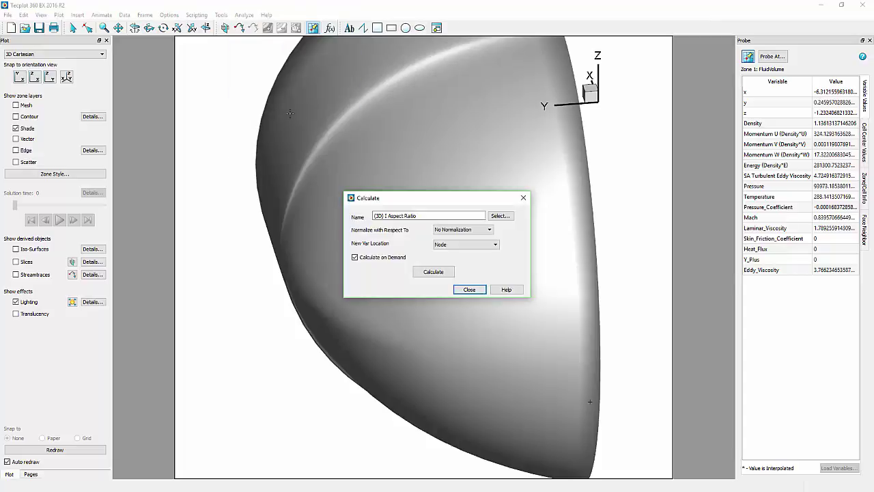
click(503, 218)
scroll(463, 239, down, 15)
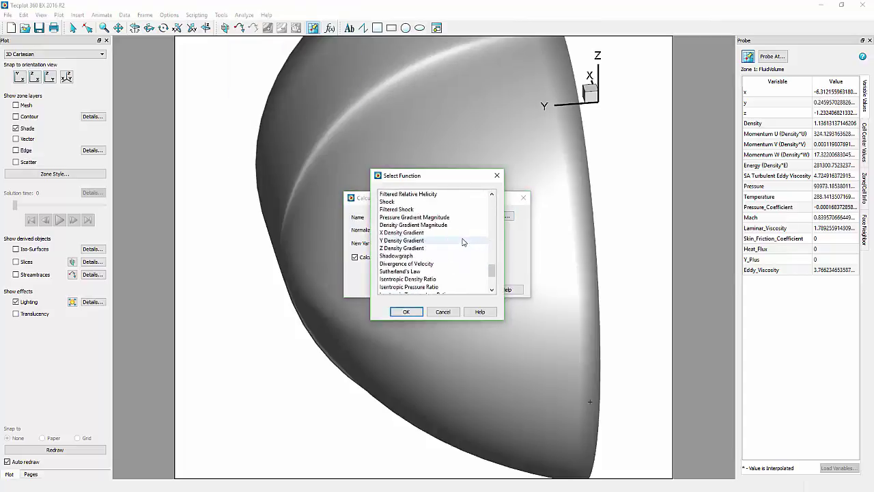
click(405, 312)
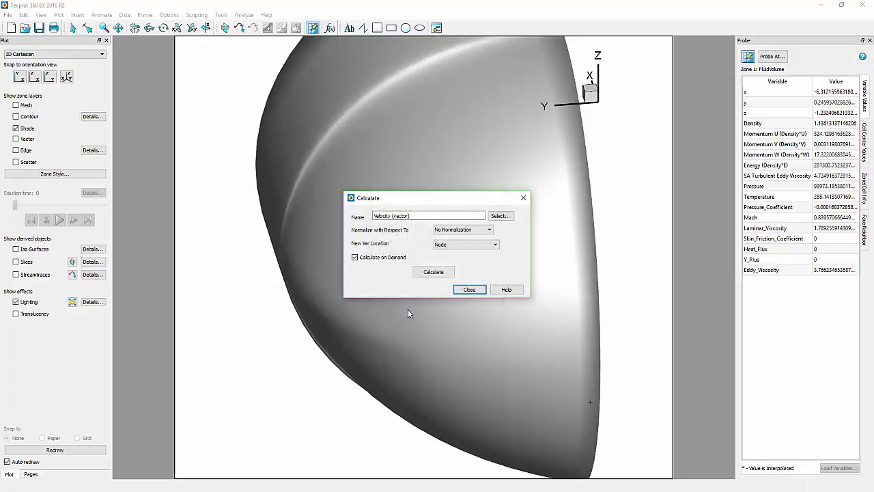
click(434, 273)
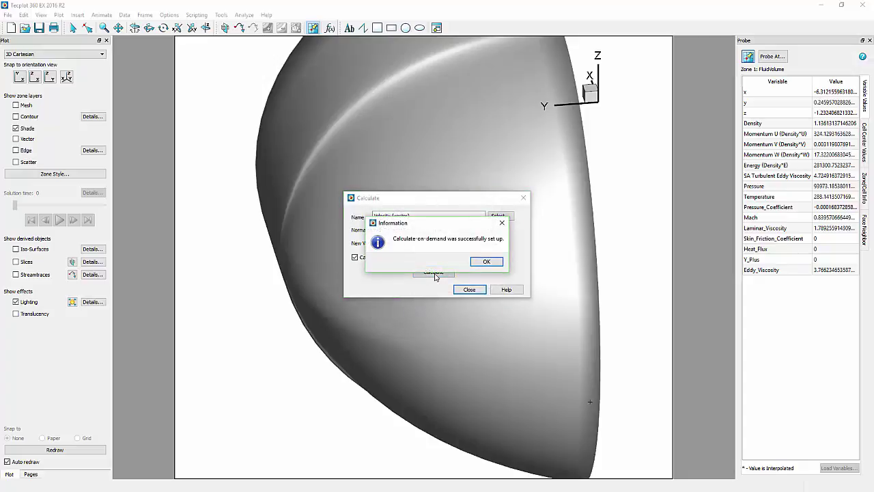
click(480, 263)
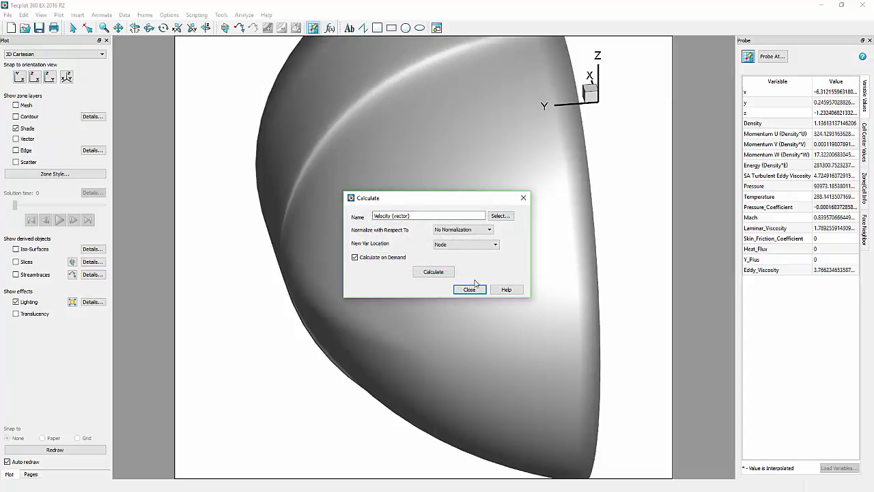
click(471, 289)
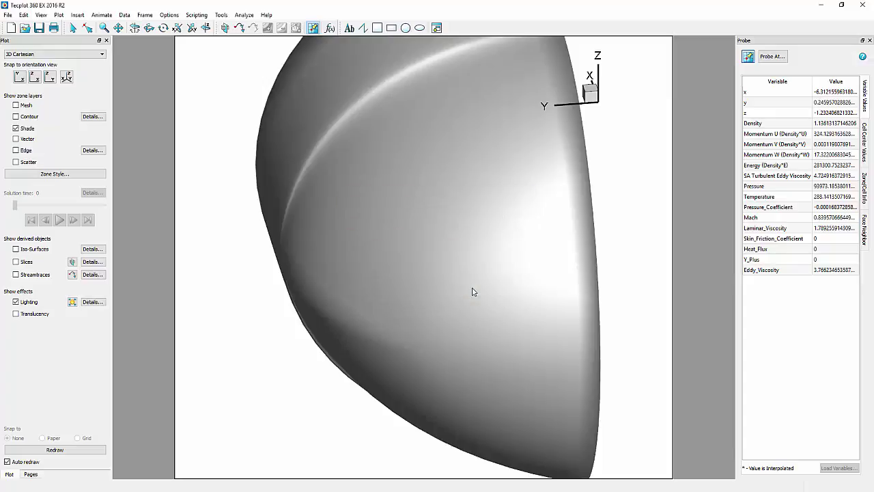
- Snap to an isometric view and set the FluidVolume zone's surfaces to Plot None
click(66, 77)
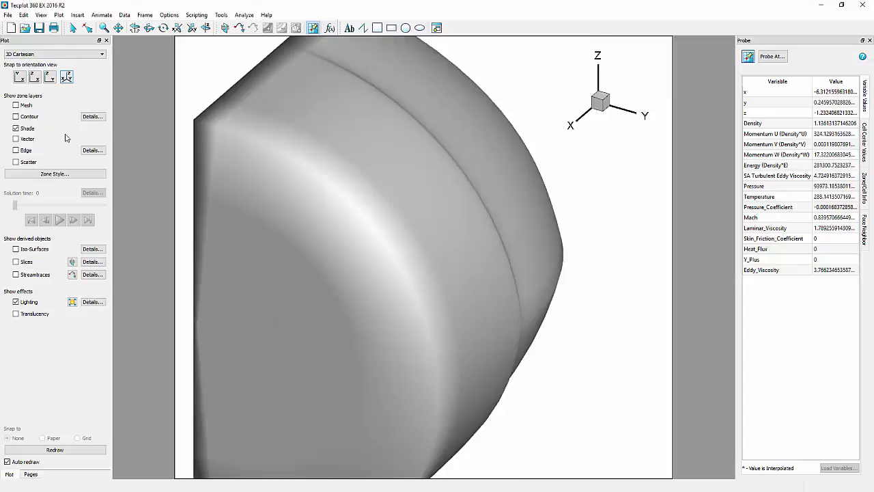
click(54, 174)
click(370, 179)
click(384, 179)
click(388, 184)
click(494, 253)
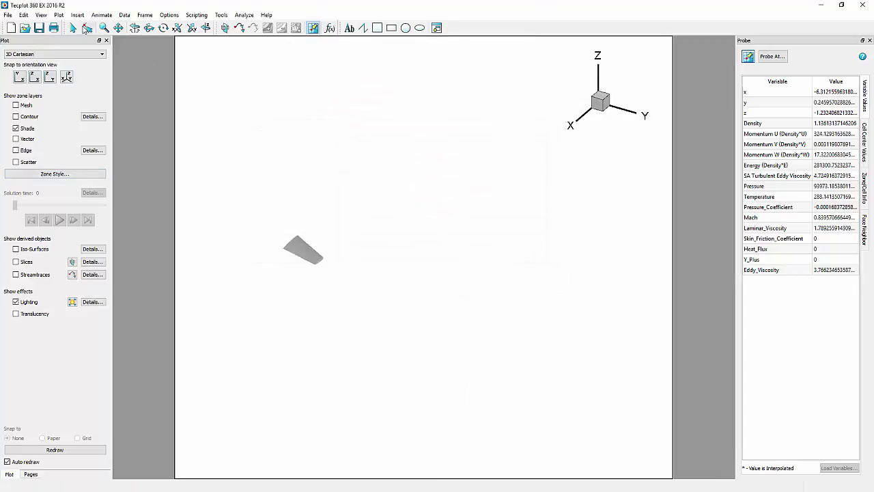
- Map the vector components U, V, W to 19: X Velocity, 20: Y Velocity and Z Velocity
click(59, 15)
mouse_move(113, 136)
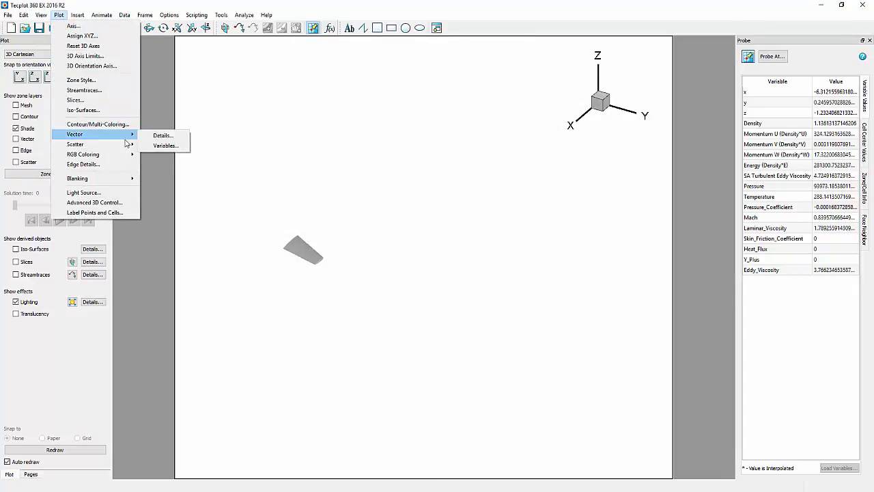
click(164, 145)
click(490, 227)
click(412, 277)
click(491, 239)
click(413, 295)
click(490, 252)
click(413, 312)
click(403, 283)
- Turn on the density slice, move it toward the wing root, and add a streamtrace rake across the leading edge
click(16, 261)
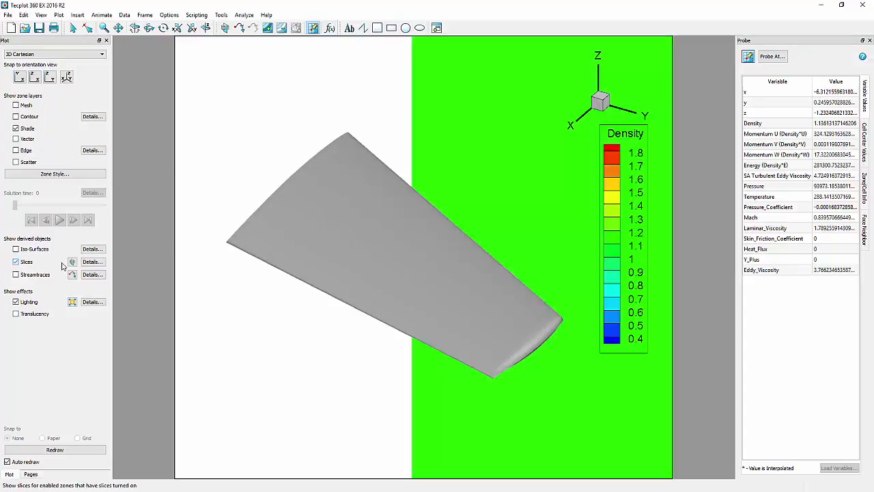
click(71, 261)
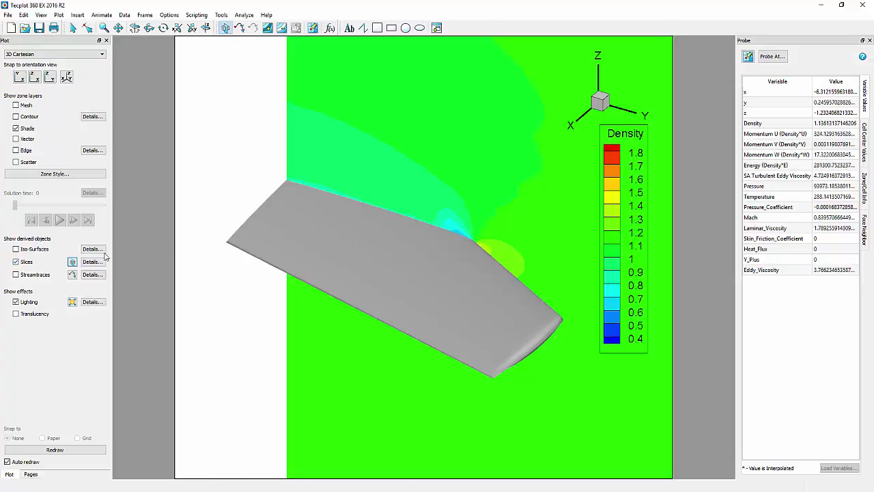
click(66, 276)
click(72, 274)
mouse_move(291, 179)
mouse_down()
mouse_move(425, 207)
mouse_move(464, 232)
mouse_up()
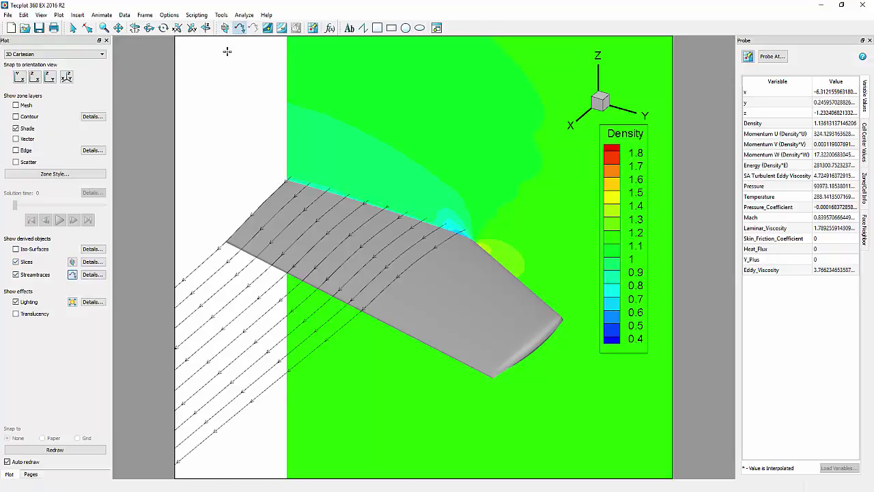
- Rotate around the wing to view the streamtraces, then switch the slice off
click(206, 27)
drag(523, 247, 307, 226)
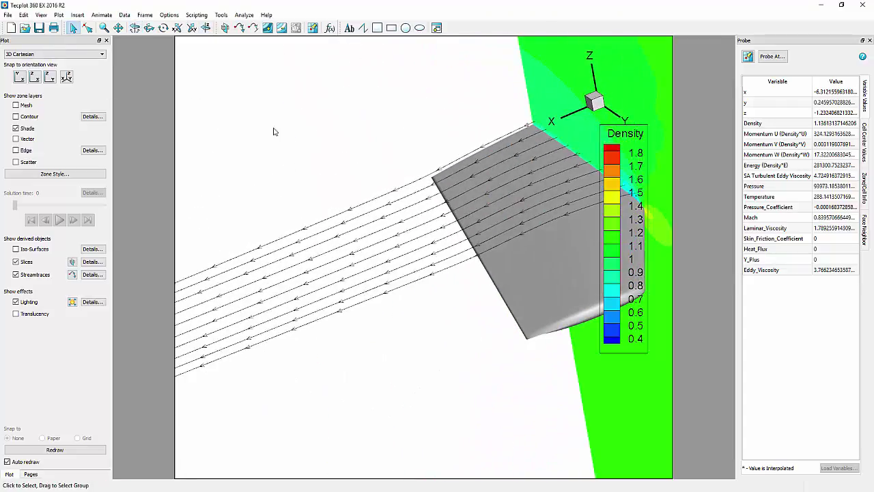
middle_drag(391, 176, 464, 176)
click(16, 261)
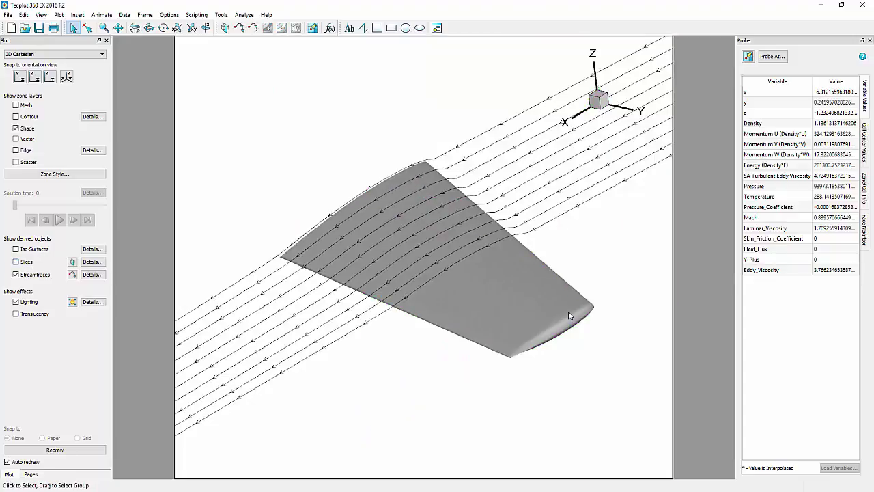